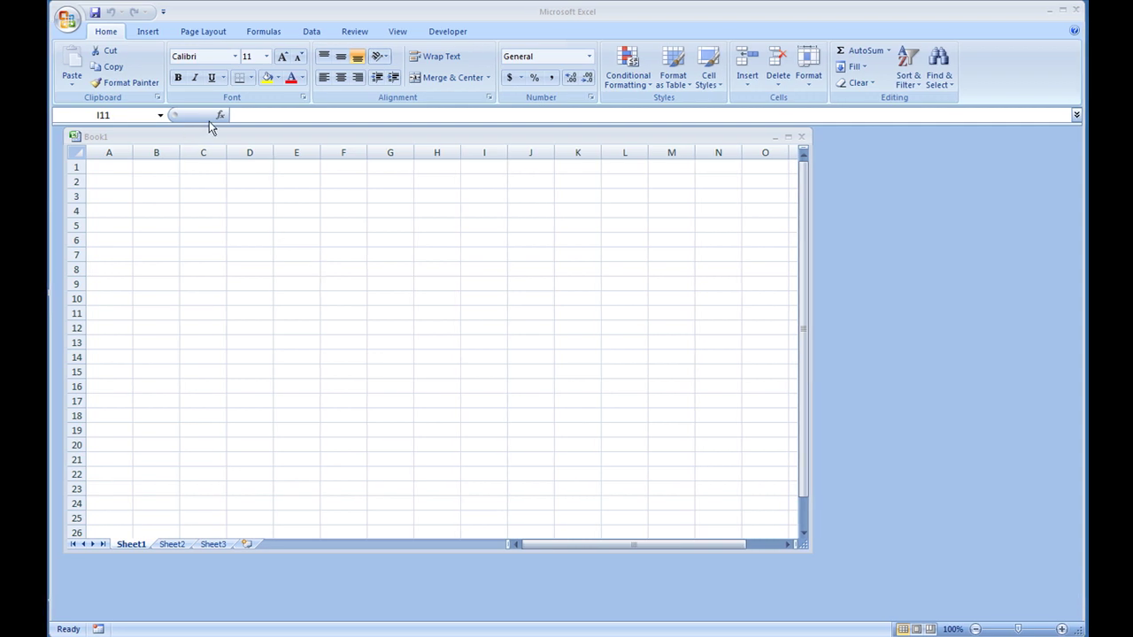
Insert can.gif from the C:\Gifs folder and position it over cells B1–B4.
{"action": "left_click", "coordinate": [147, 32]}
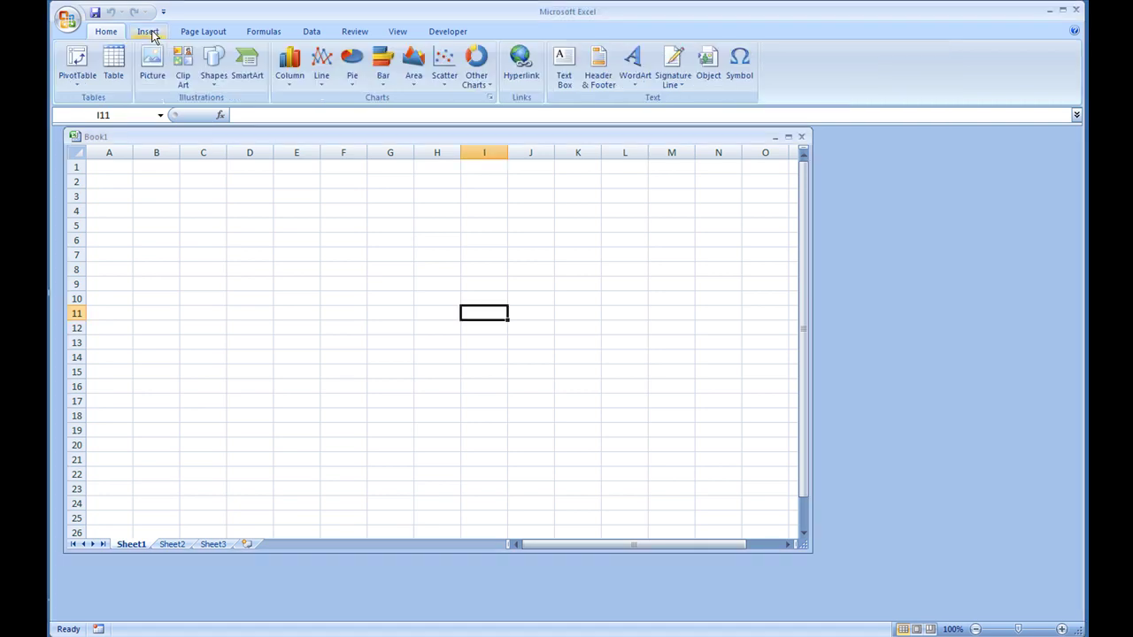
{"action": "left_click", "coordinate": [155, 74]}
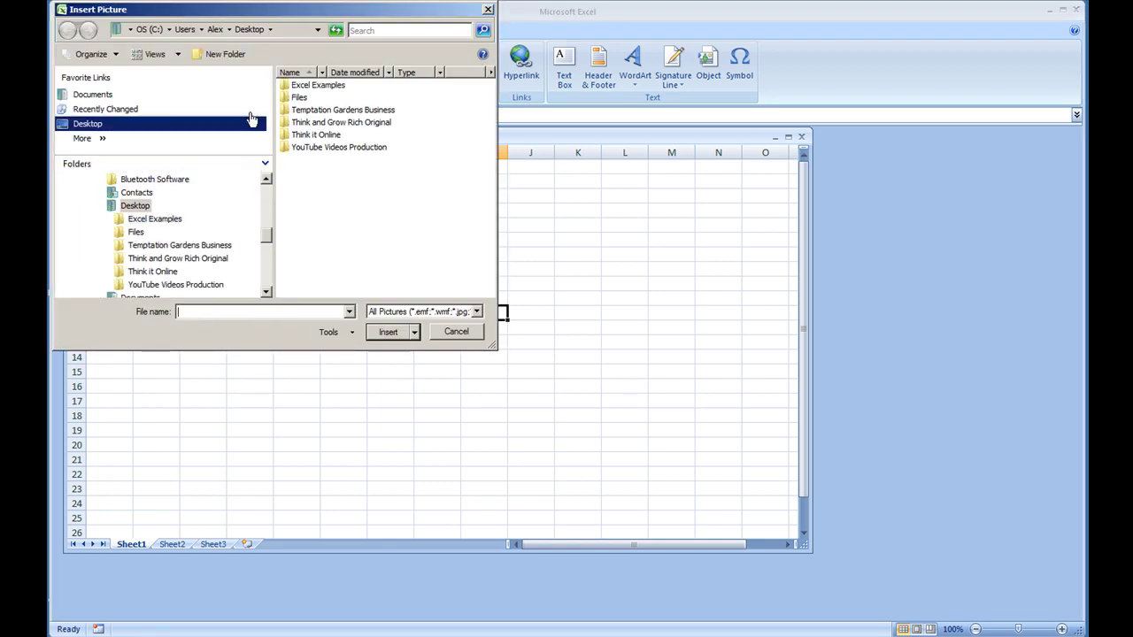
{"action": "left_click", "coordinate": [299, 31]}
{"action": "type", "text": "c:\\"}
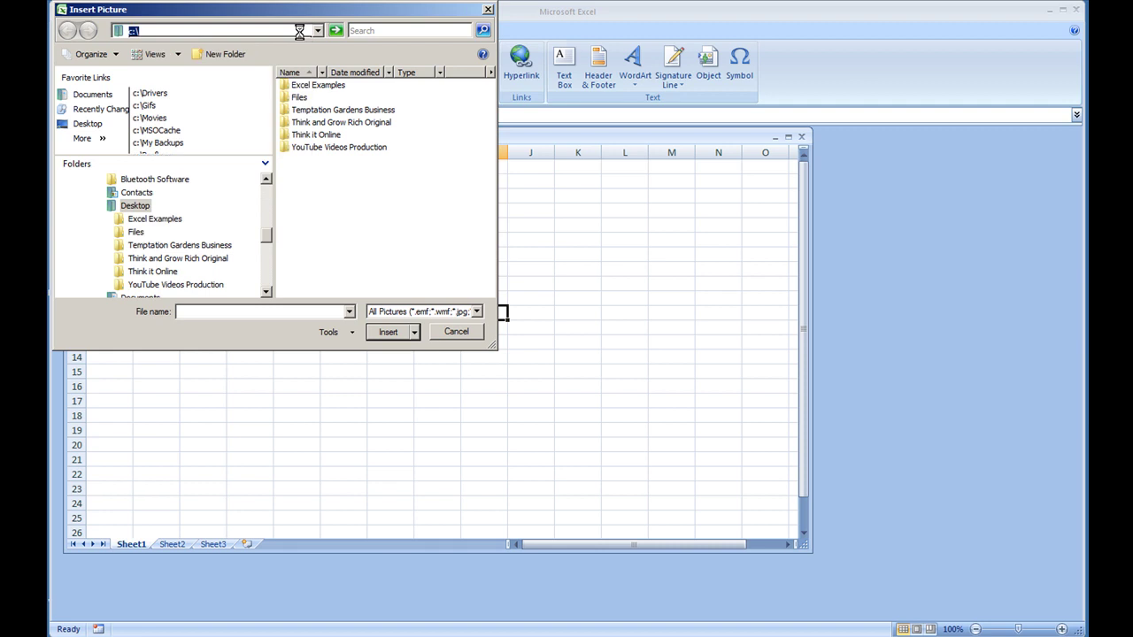
{"action": "key", "text": "Return"}
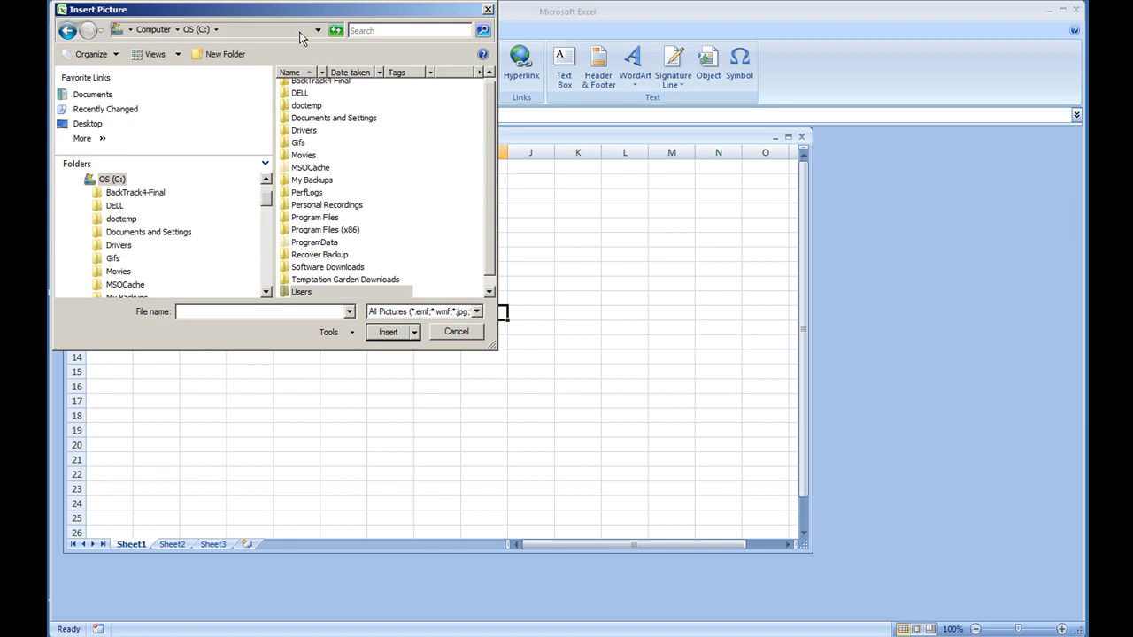
{"action": "left_click", "coordinate": [301, 144]}
{"action": "double_click", "coordinate": [301, 145]}
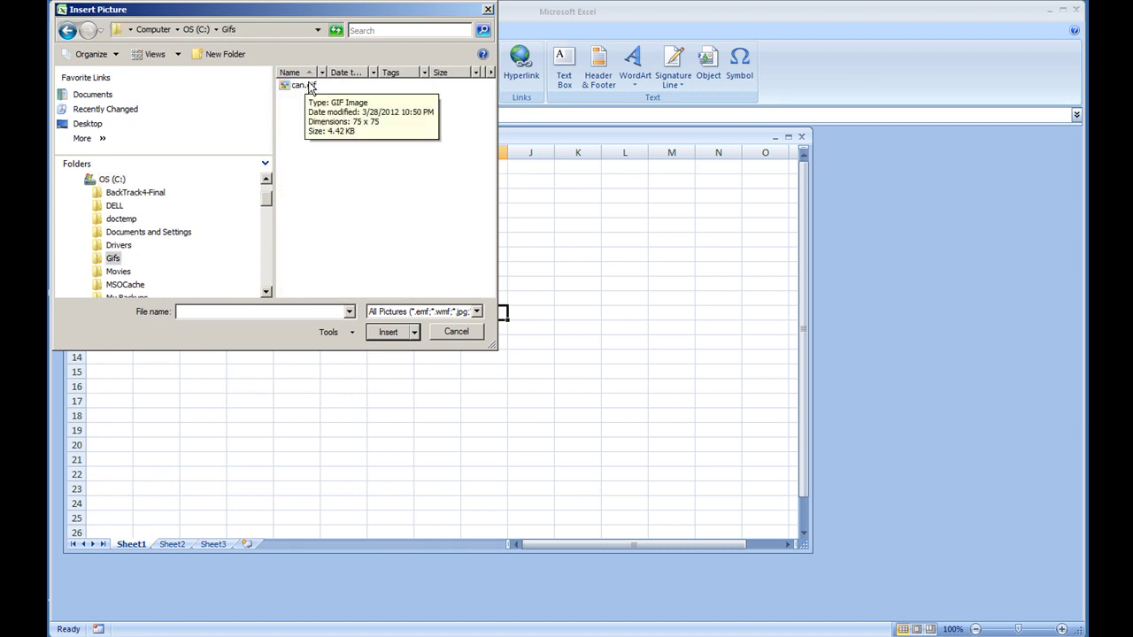
{"action": "double_click", "coordinate": [301, 85]}
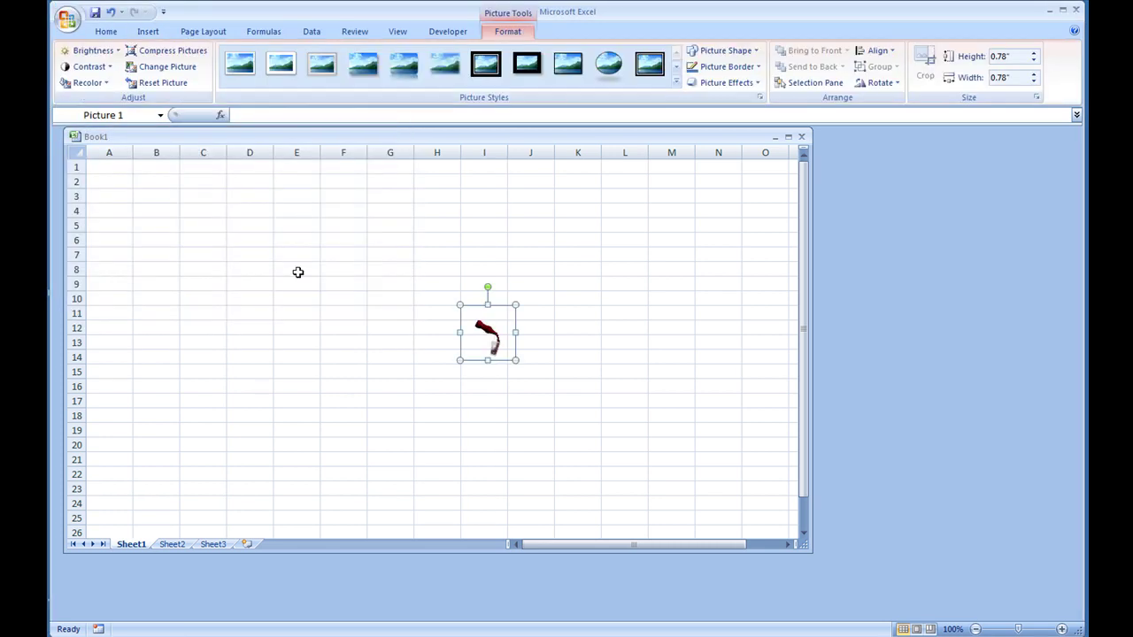
{"action": "left_click_drag", "start_coordinate": [487, 335], "coordinate": [160, 193]}
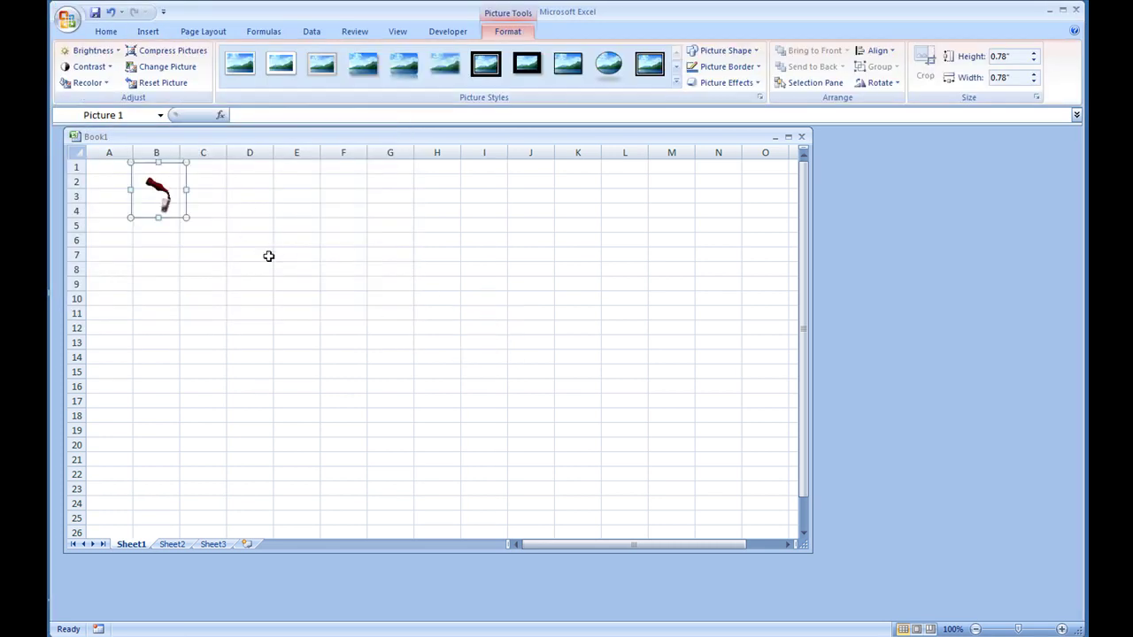
Deselect the picture and choose Microsoft Web Browser from the Developer tab's More Controls list.
{"action": "left_click", "coordinate": [346, 257]}
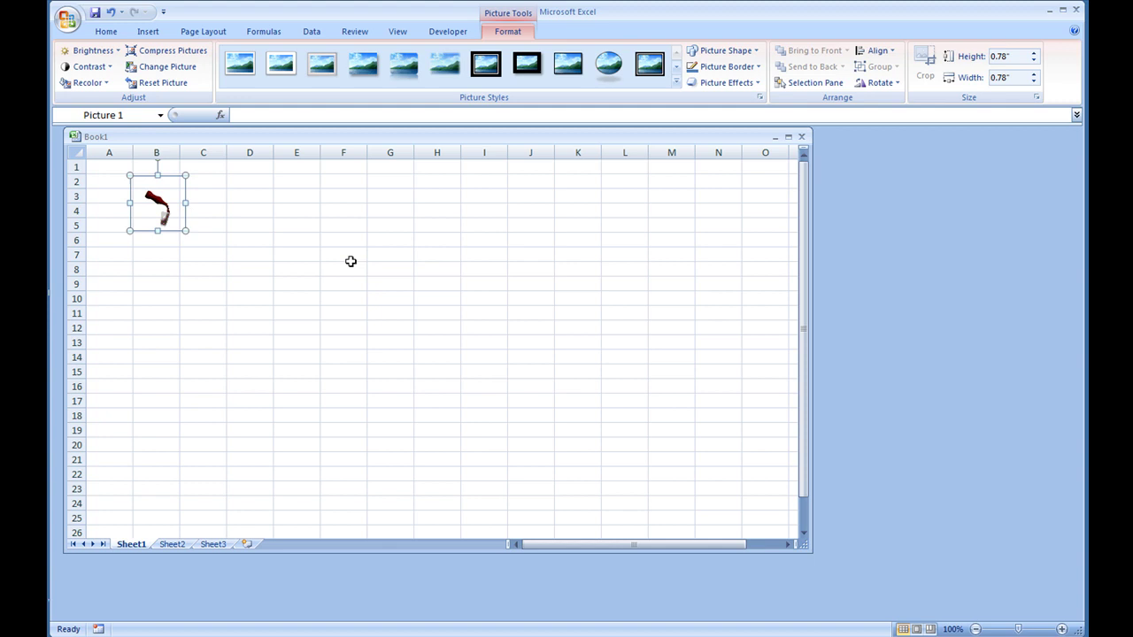
{"action": "left_click", "coordinate": [448, 32]}
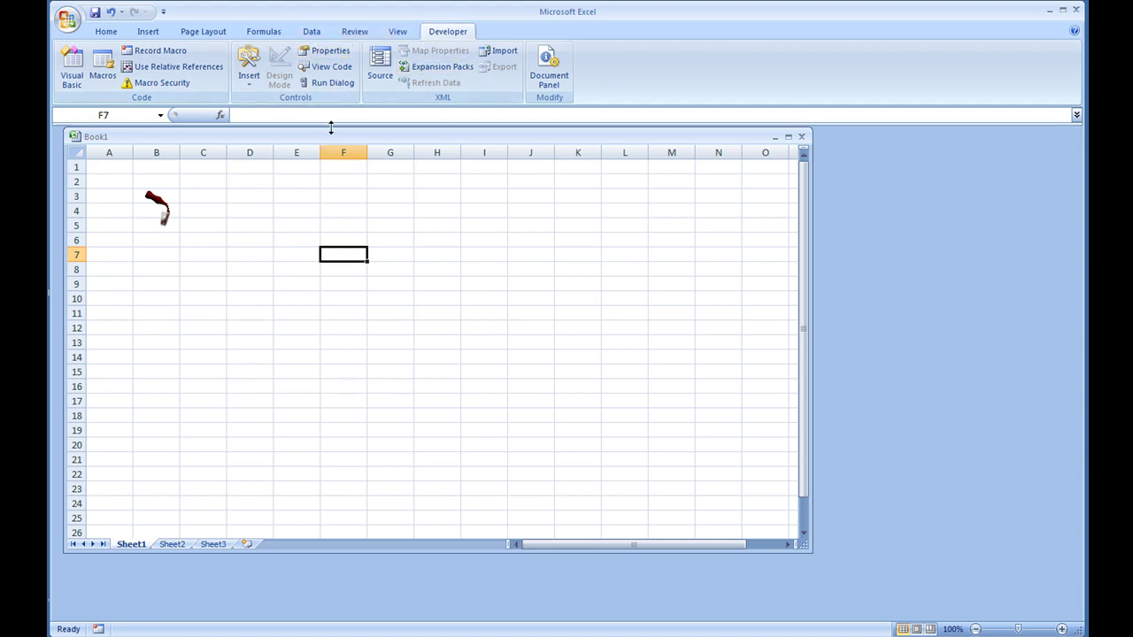
{"action": "left_click_drag", "start_coordinate": [344, 142], "coordinate": [347, 151]}
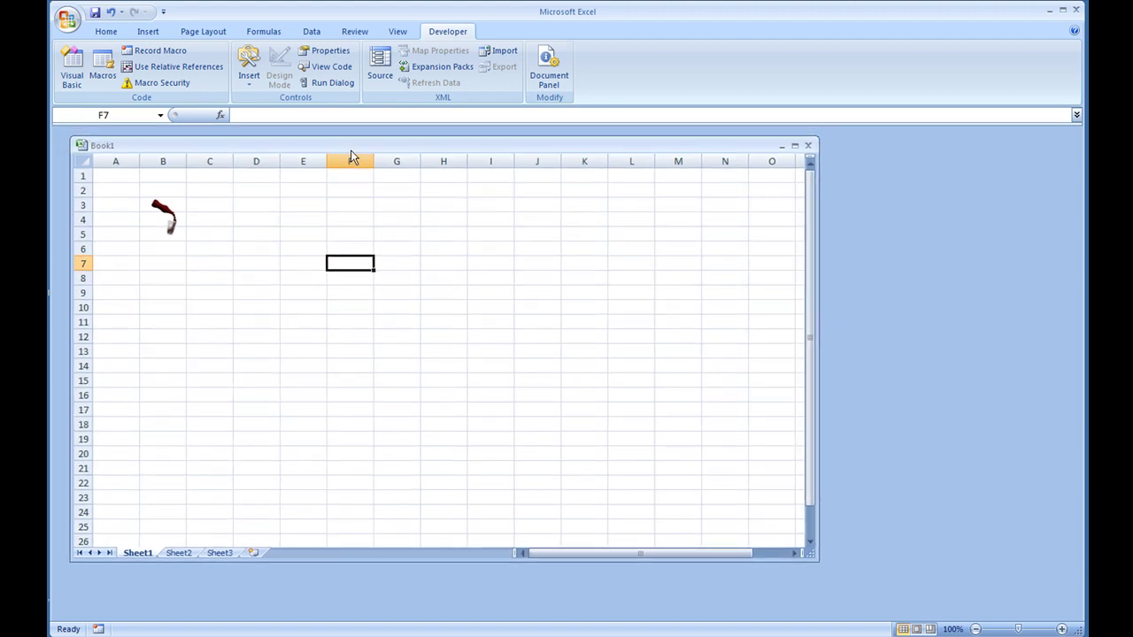
{"action": "left_click", "coordinate": [249, 73]}
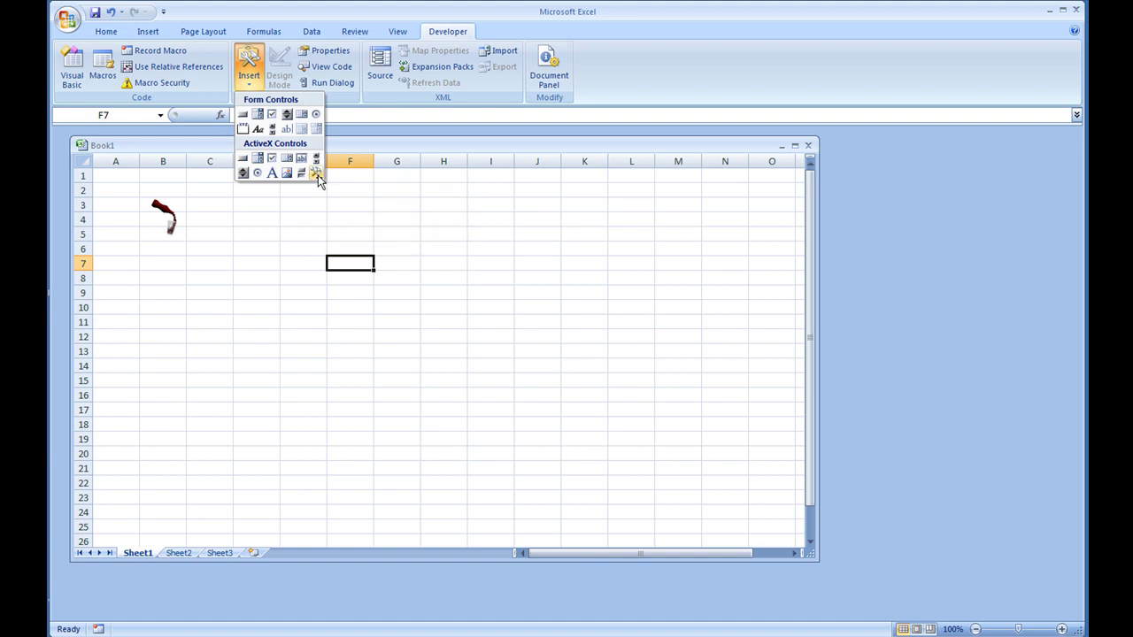
{"action": "left_click", "coordinate": [317, 173]}
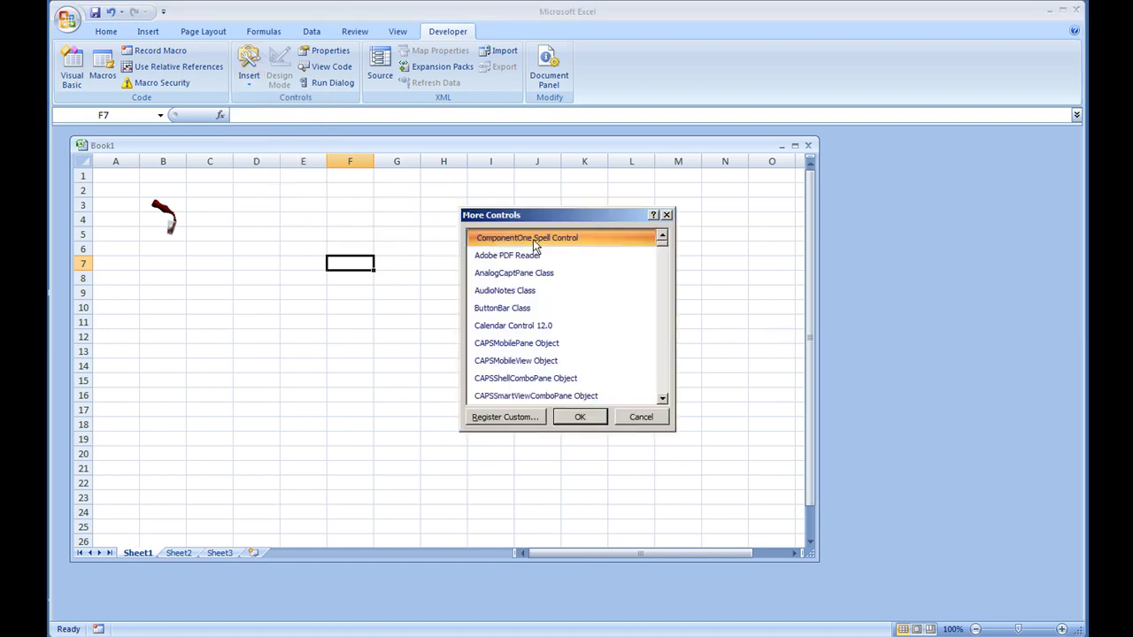
{"action": "left_click_drag", "start_coordinate": [533, 239], "coordinate": [561, 328]}
{"action": "key", "text": "m"}
{"action": "scroll", "coordinate": [561, 328], "scroll_direction": "down", "scroll_amount": 15}
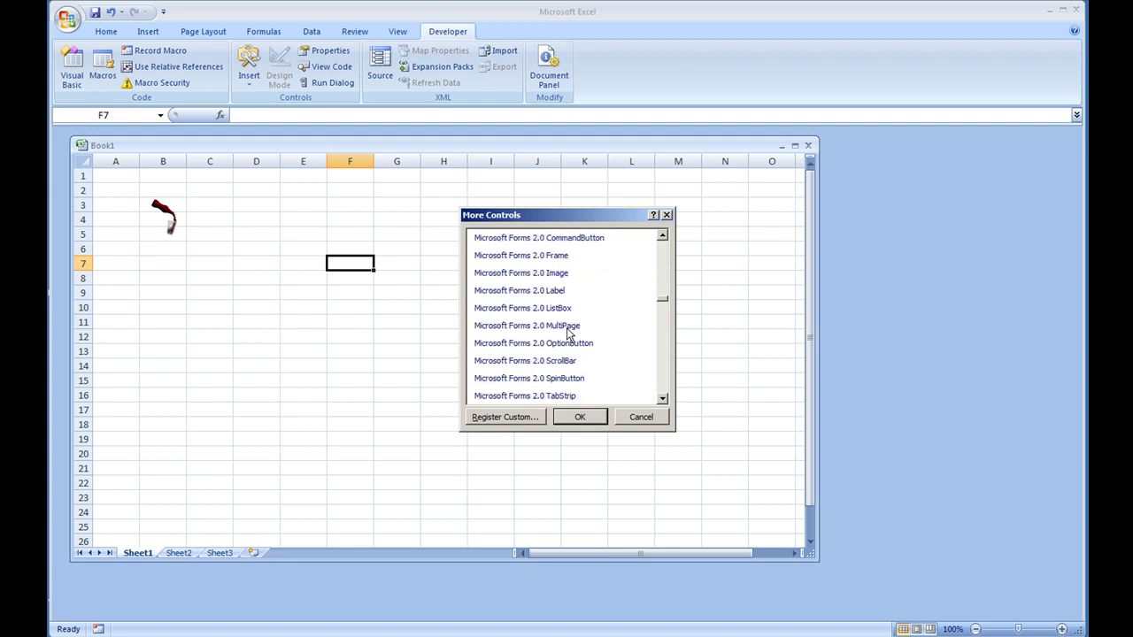
{"action": "scroll", "coordinate": [574, 334], "scroll_direction": "down", "scroll_amount": 8}
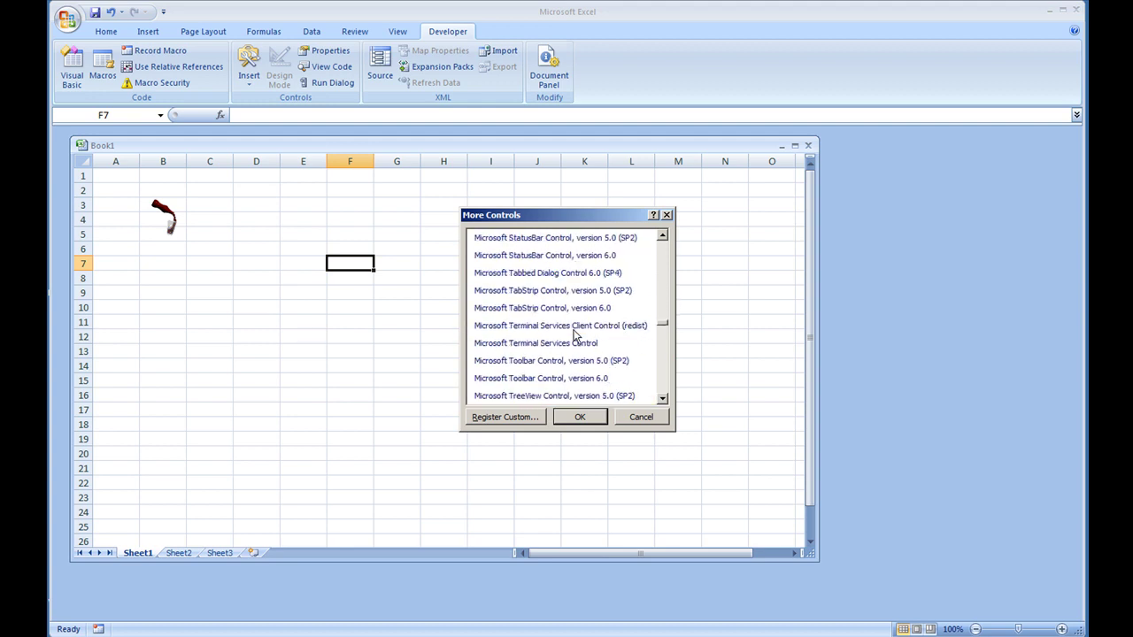
{"action": "left_click_drag", "start_coordinate": [574, 329], "coordinate": [556, 277]}
{"action": "left_click", "coordinate": [555, 274]}
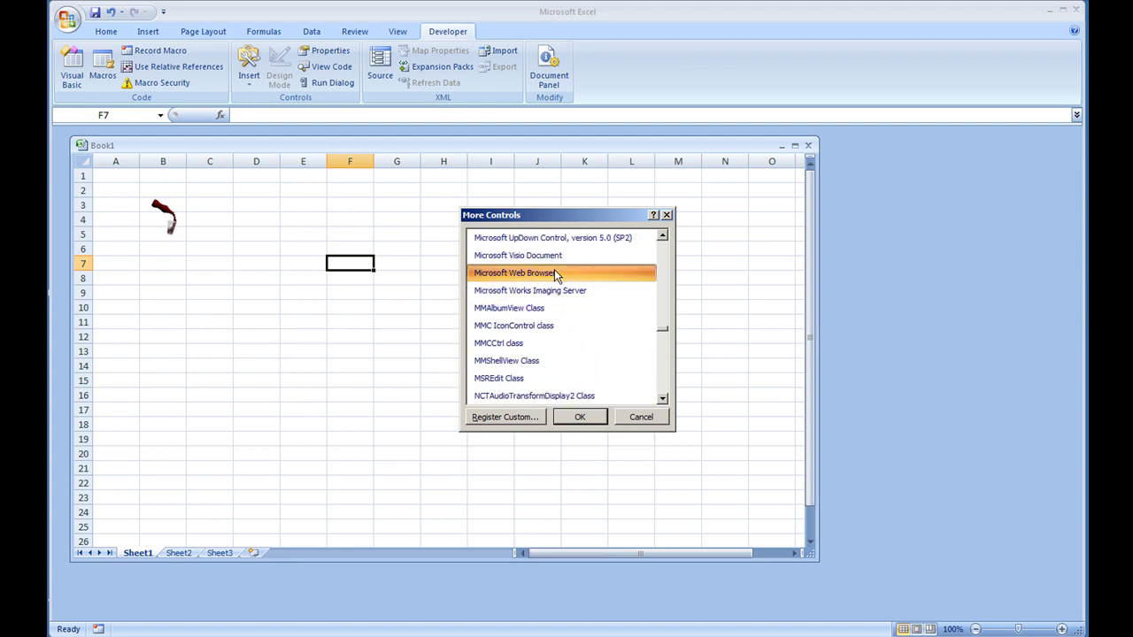
{"action": "left_click", "coordinate": [577, 420]}
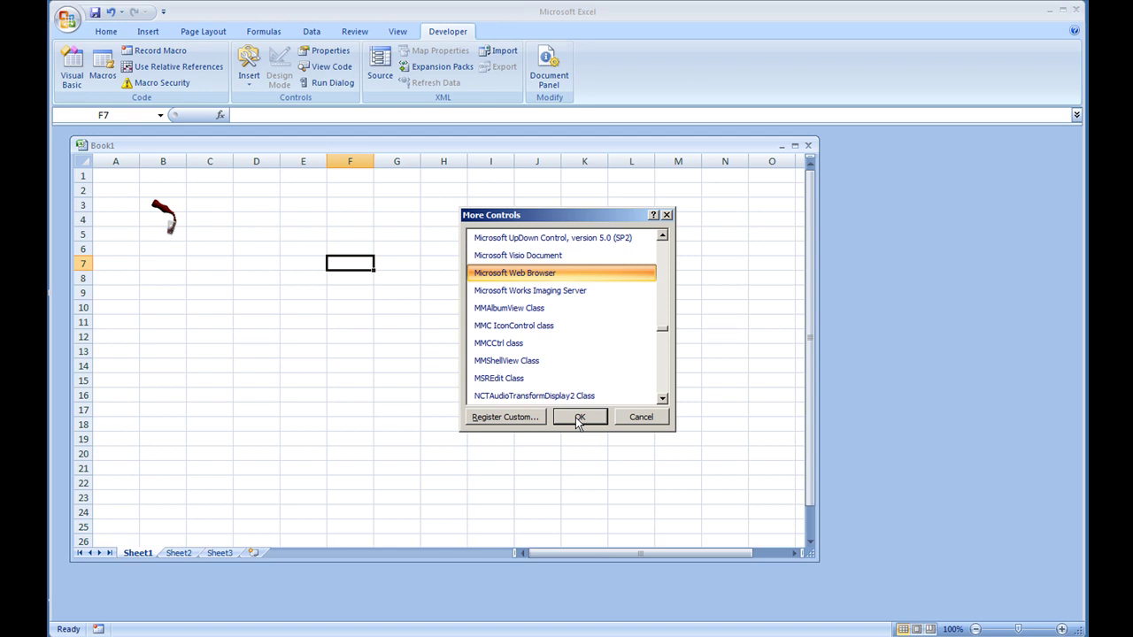
Draw the Web Browser control around columns D–E and adjust its size and position.
{"action": "left_click", "coordinate": [577, 420]}
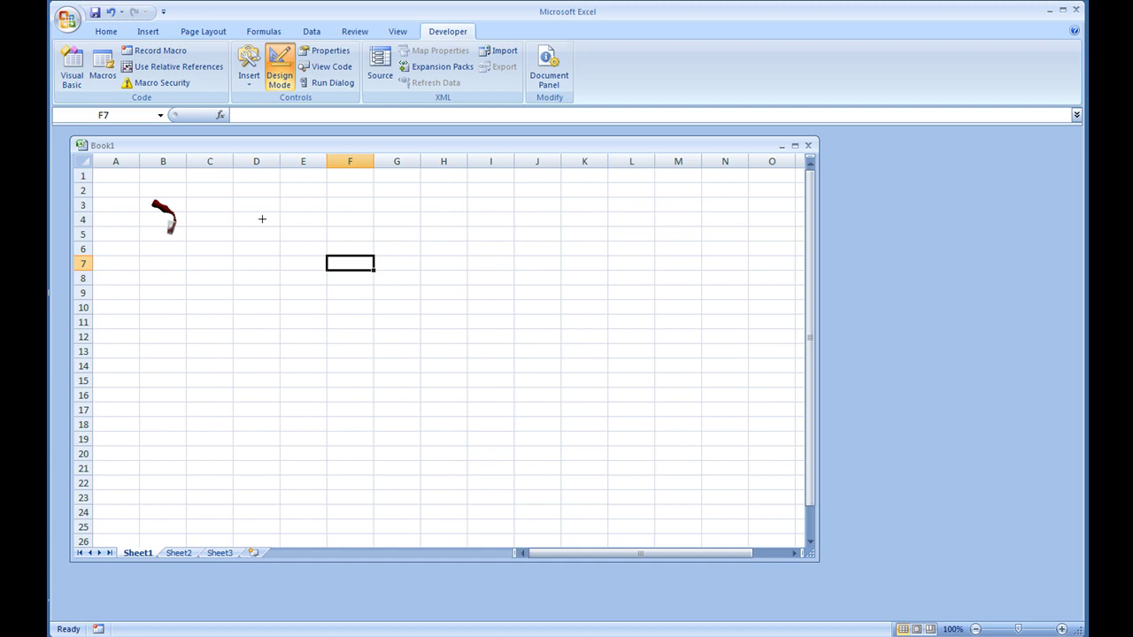
{"action": "mouse_move", "coordinate": [285, 197]}
{"action": "left_mouse_down"}
{"action": "mouse_move", "coordinate": [448, 245]}
{"action": "mouse_move", "coordinate": [392, 253]}
{"action": "mouse_move", "coordinate": [380, 267]}
{"action": "left_mouse_up"}
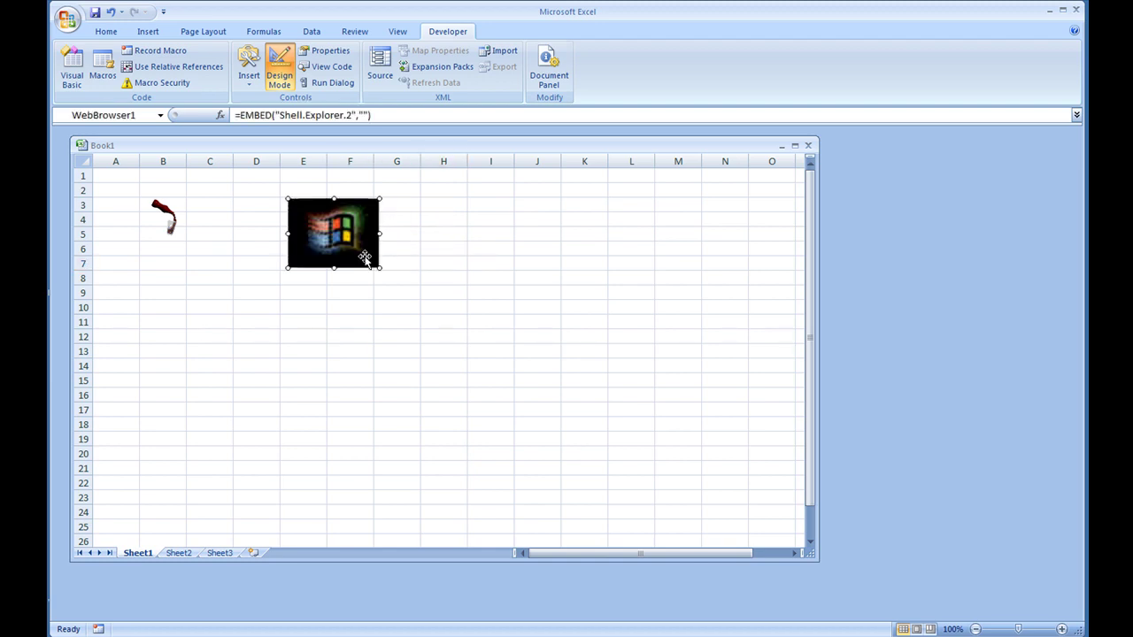
{"action": "left_click_drag", "start_coordinate": [345, 228], "coordinate": [293, 225]}
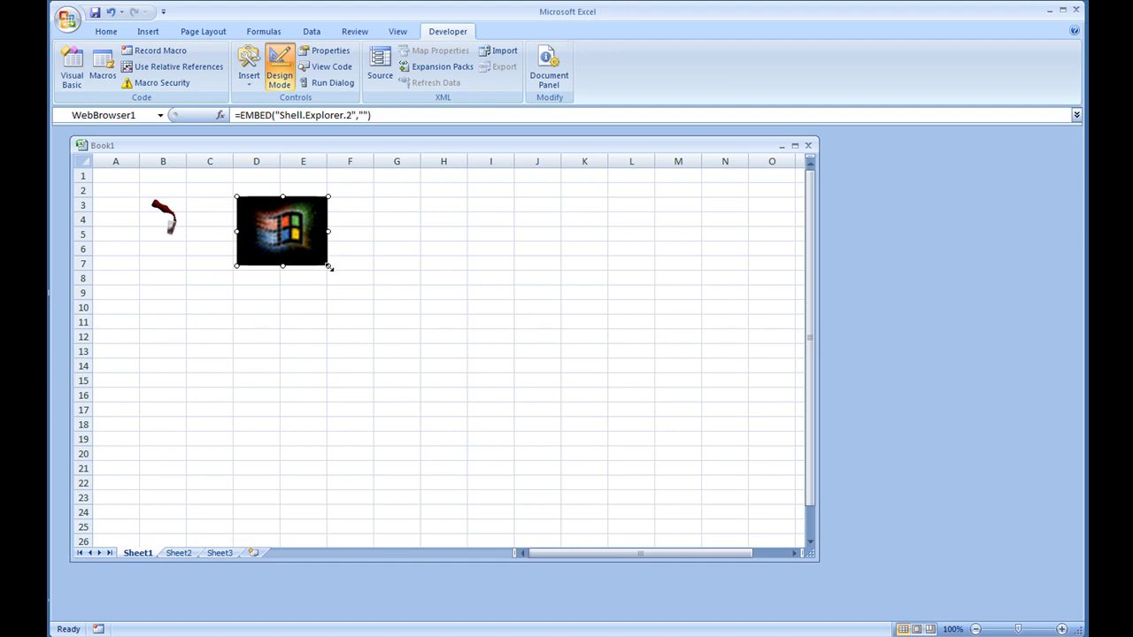
{"action": "left_click_drag", "start_coordinate": [328, 266], "coordinate": [340, 273]}
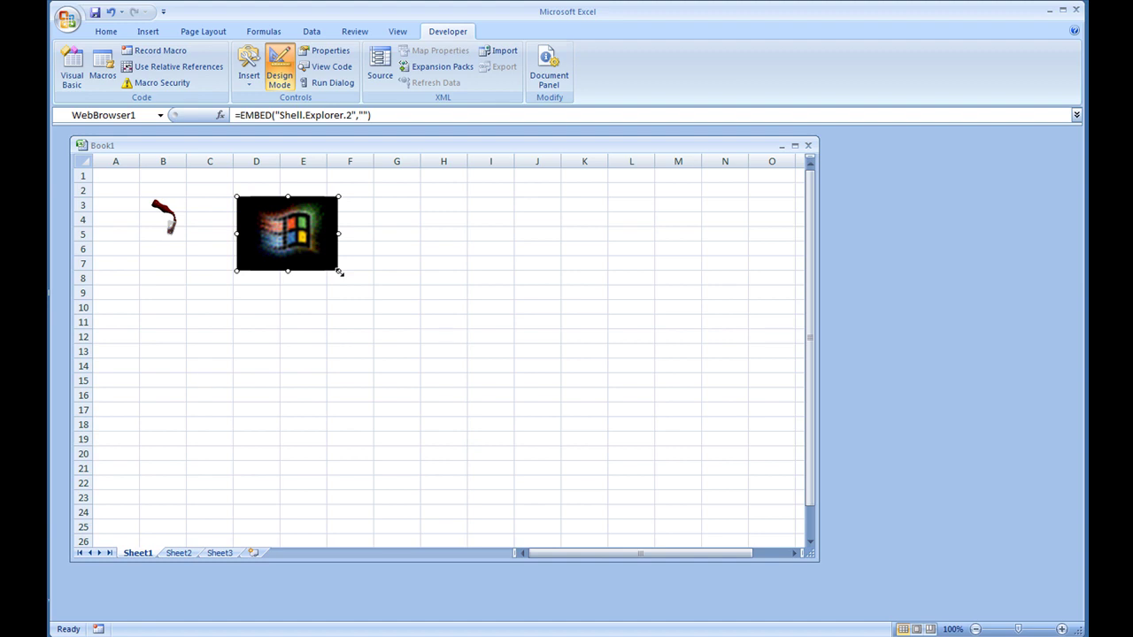
{"action": "left_click_drag", "start_coordinate": [313, 246], "coordinate": [309, 234]}
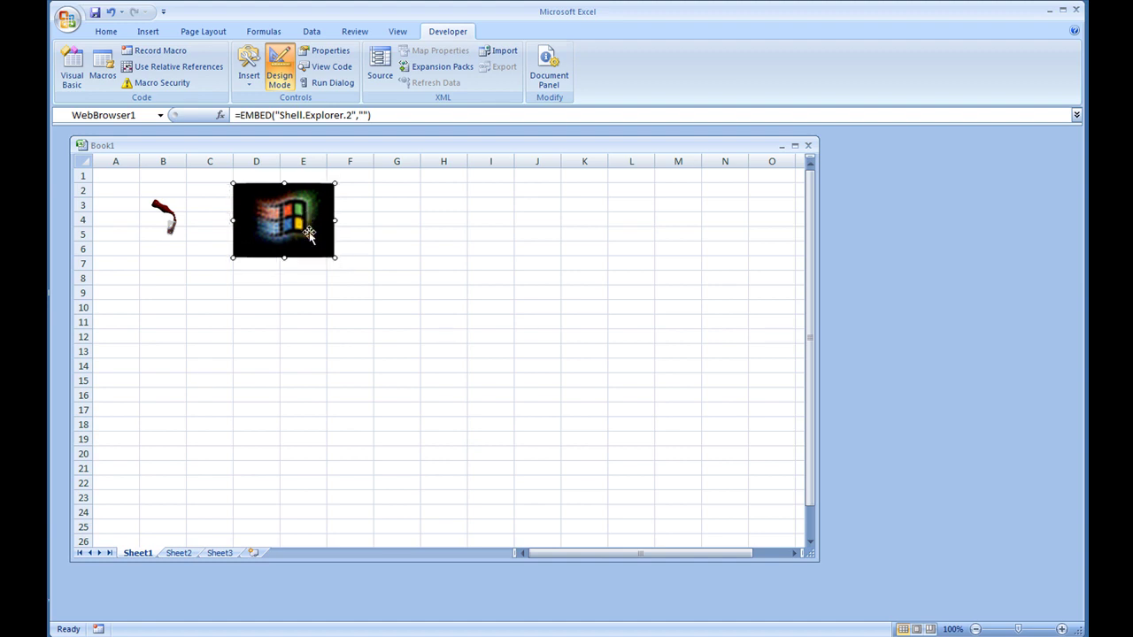
Draw an ActiveX command button just below the web browser box.
{"action": "left_click", "coordinate": [249, 71]}
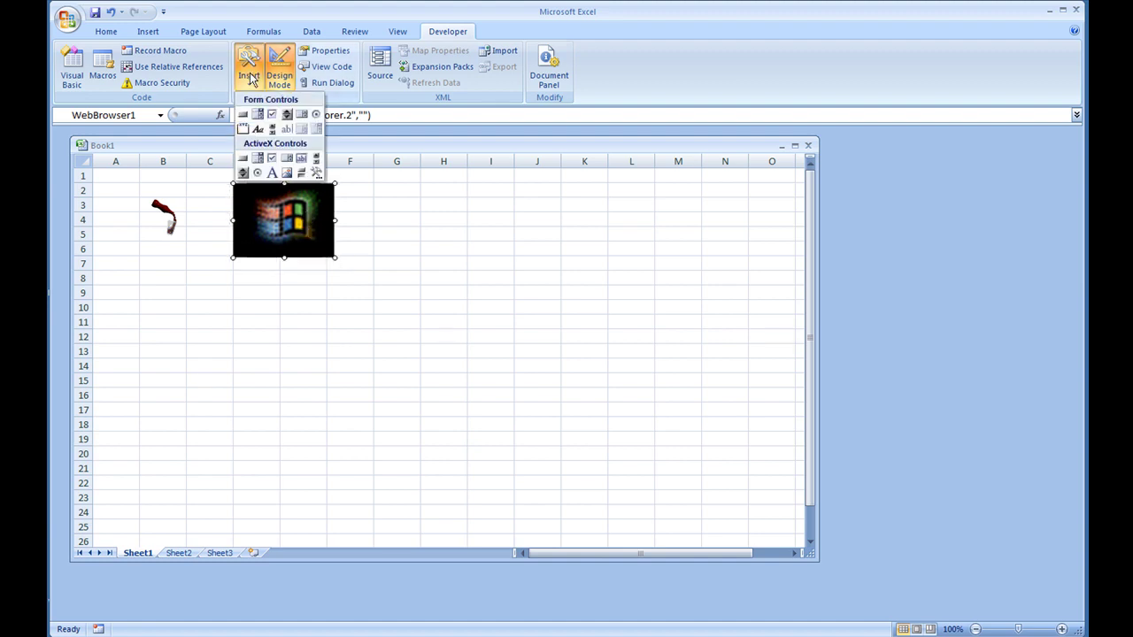
{"action": "left_click", "coordinate": [244, 165]}
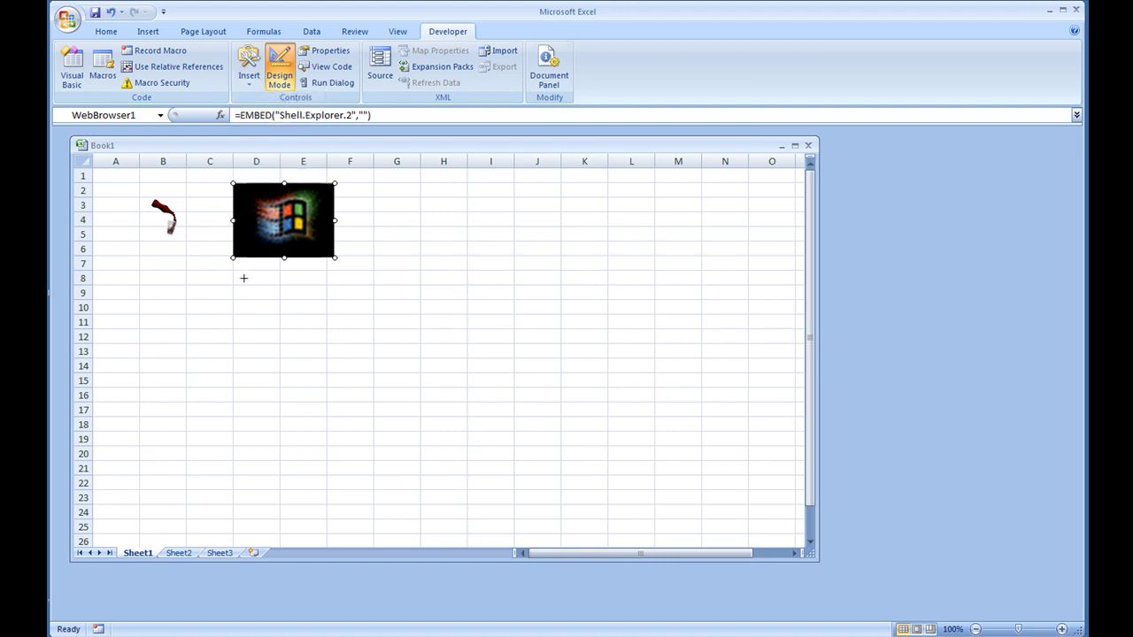
{"action": "mouse_move", "coordinate": [243, 275]}
{"action": "left_mouse_down"}
{"action": "mouse_move", "coordinate": [358, 309]}
{"action": "mouse_move", "coordinate": [392, 283]}
{"action": "mouse_move", "coordinate": [431, 277]}
{"action": "left_mouse_up"}
Write Sheet1.WebBrowser1.Navigate("C:\Gifs\can.gif") into CommandButton1's Click procedure, pasting the folder path.
{"action": "double_click", "coordinate": [431, 277]}
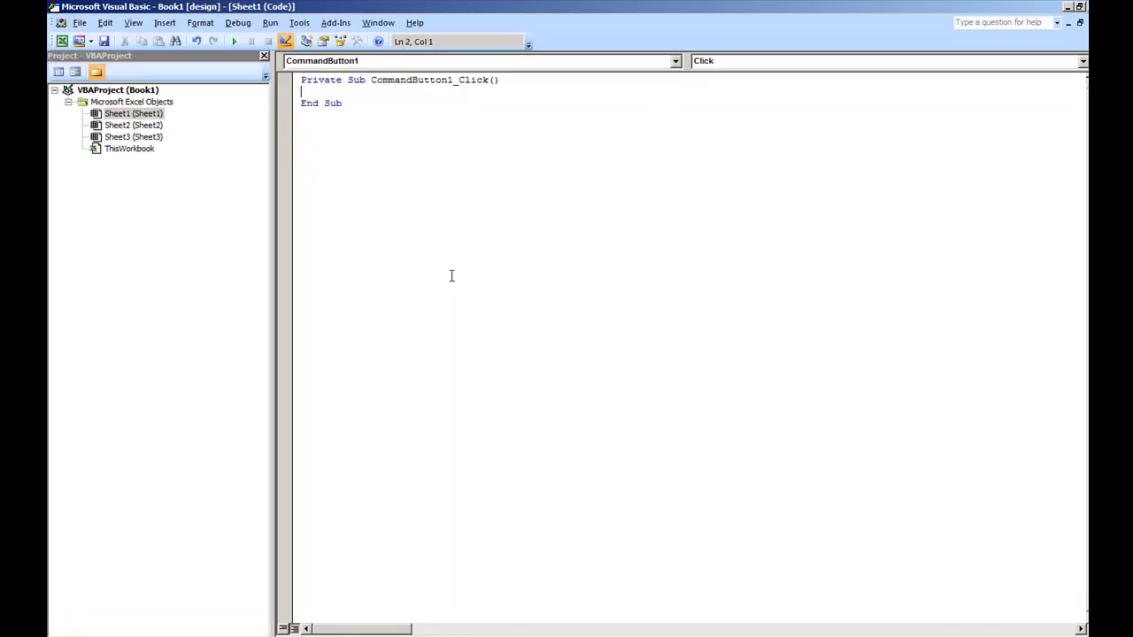
{"action": "type", "text": "Sheet1."}
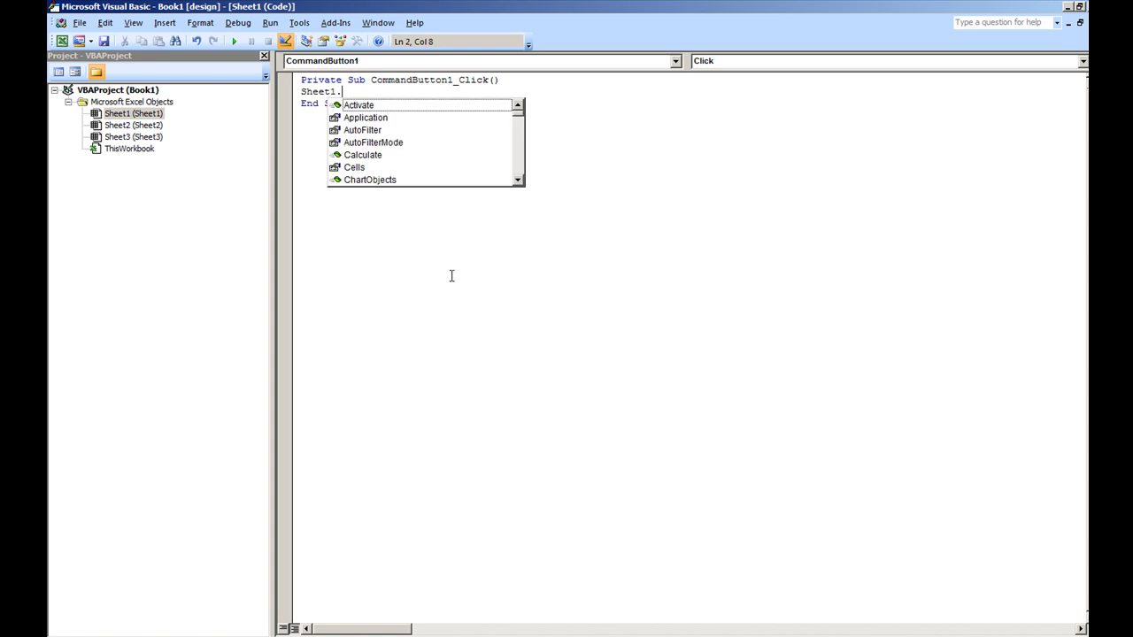
{"action": "type", "text": "WebBrowser1."}
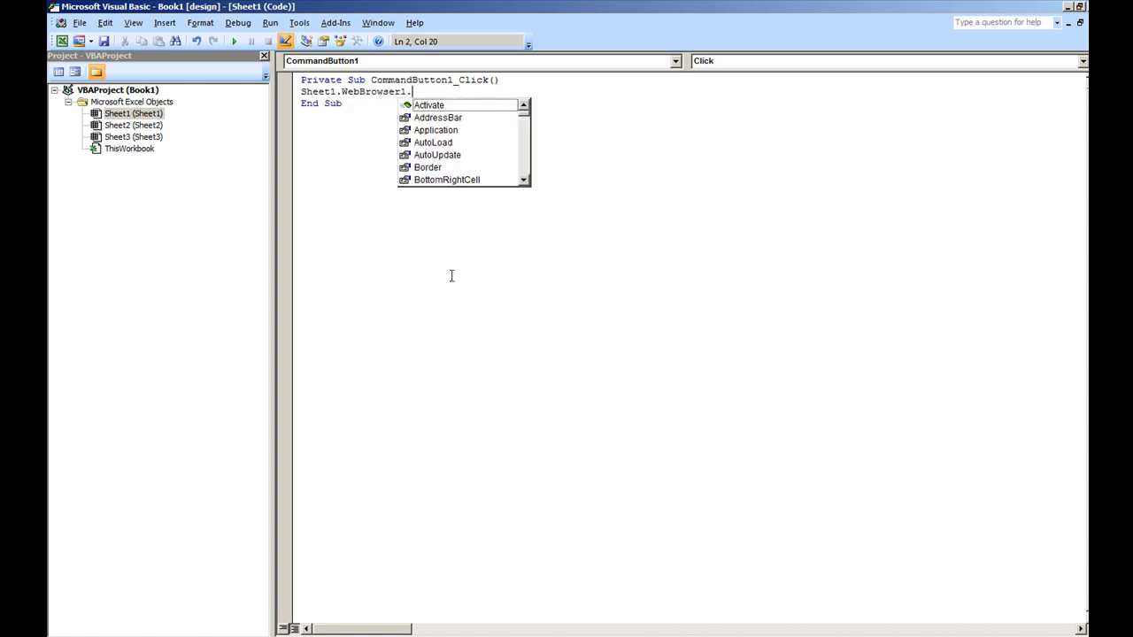
{"action": "type", "text": "navigate"}
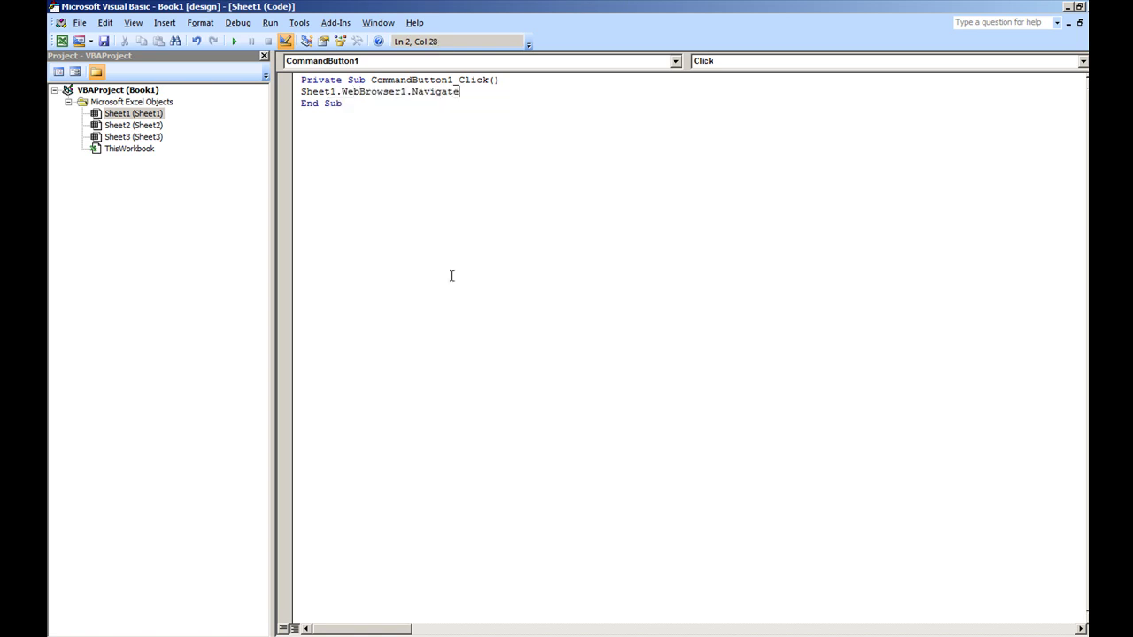
{"action": "type", "text": "(\""}
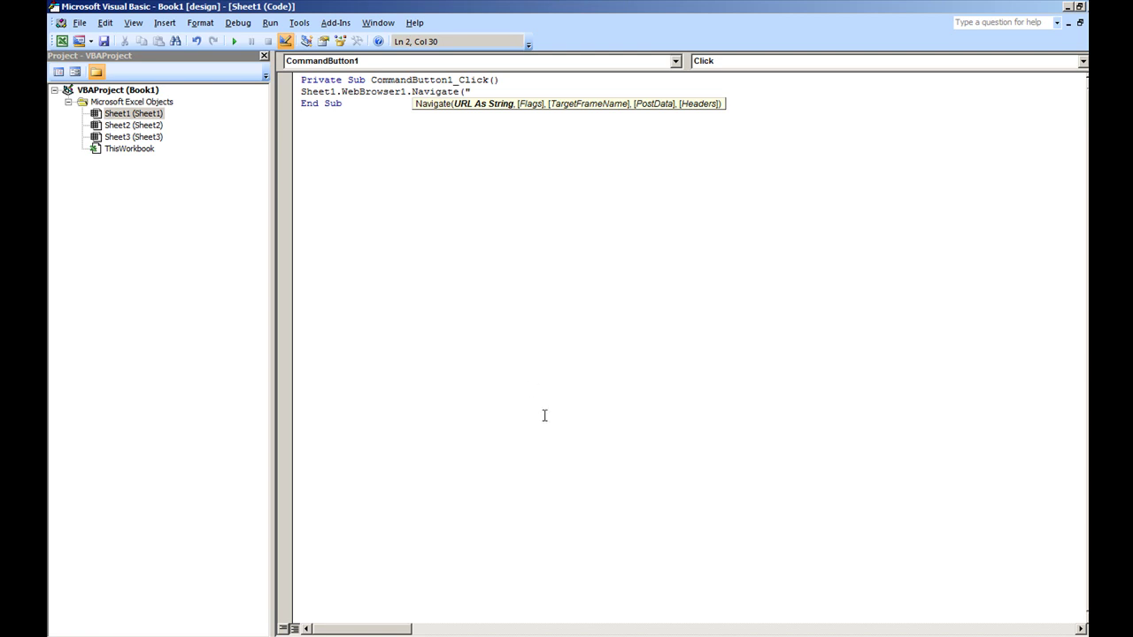
{"action": "key", "text": "alt+Tab"}
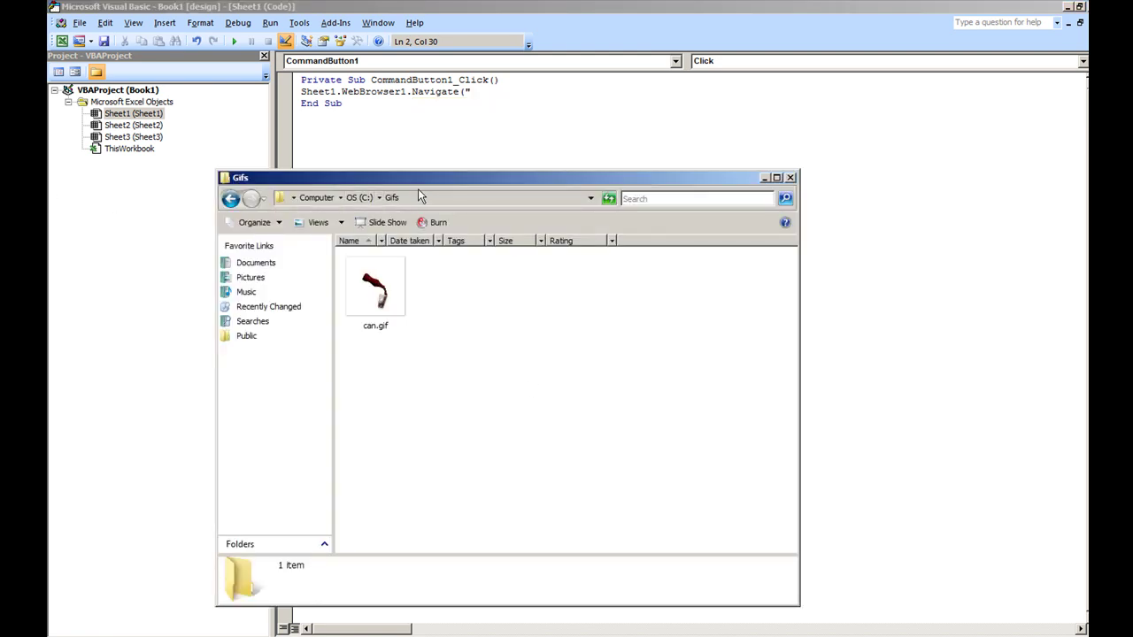
{"action": "left_click", "coordinate": [437, 199]}
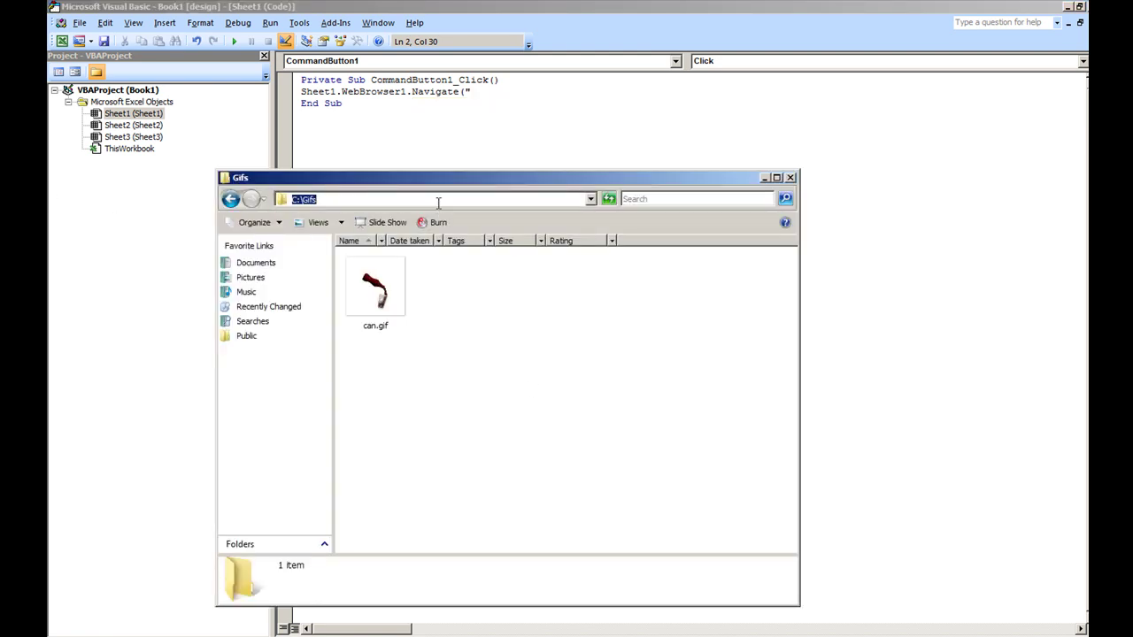
{"action": "key", "text": "ctrl+c"}
{"action": "left_click", "coordinate": [496, 94]}
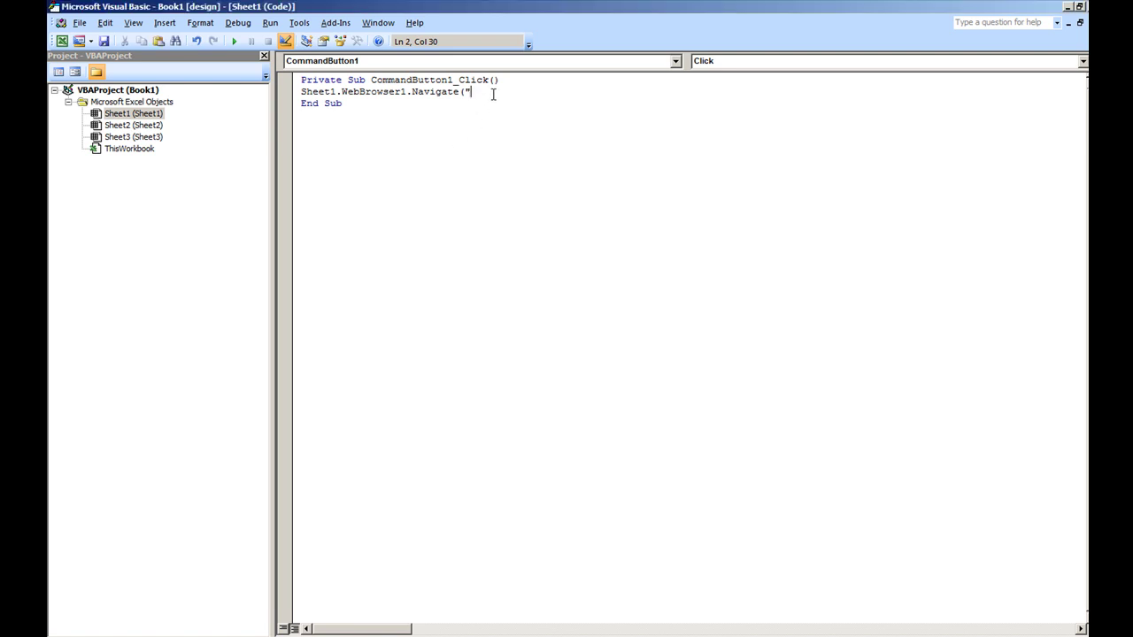
{"action": "key", "text": "ctrl+v"}
{"action": "type", "text": "\\can.gif\")"}
{"action": "key", "text": "Return"}
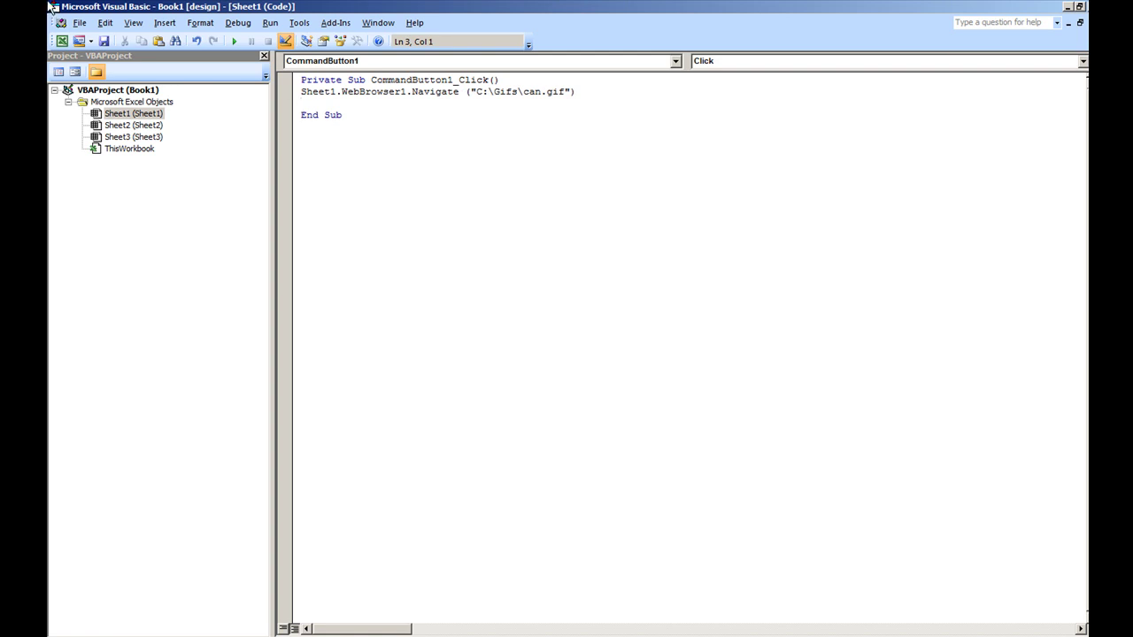
Widen the web browser box, exit Design Mode, and run CommandButton1 to play can.gif.
{"action": "left_click", "coordinate": [61, 41]}
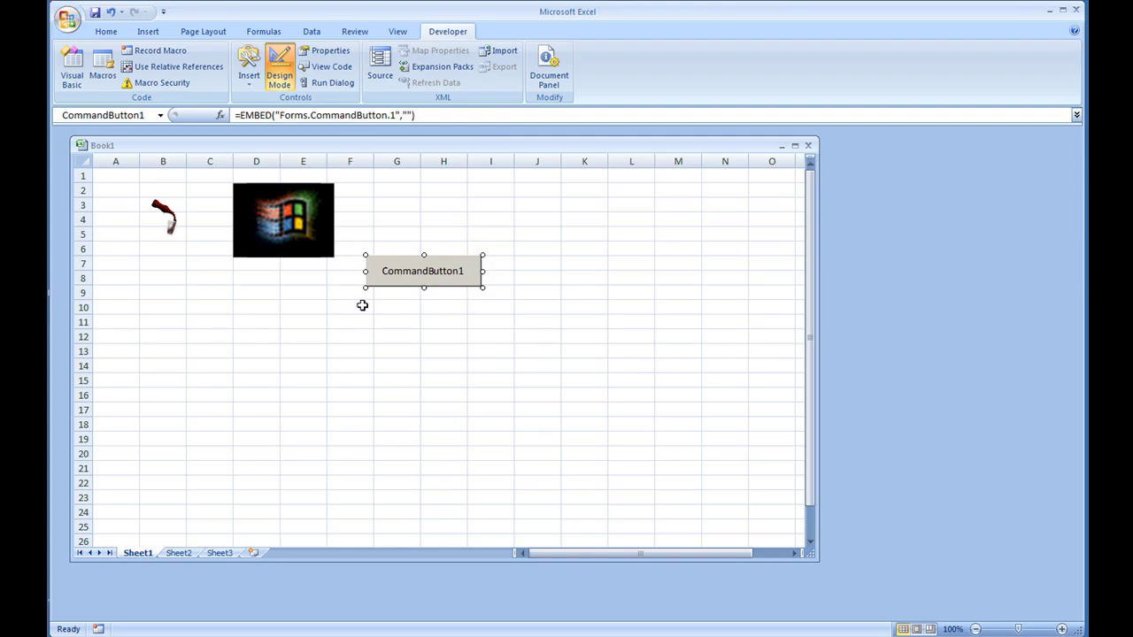
{"action": "left_click", "coordinate": [295, 243]}
{"action": "left_click_drag", "start_coordinate": [334, 256], "coordinate": [447, 240]}
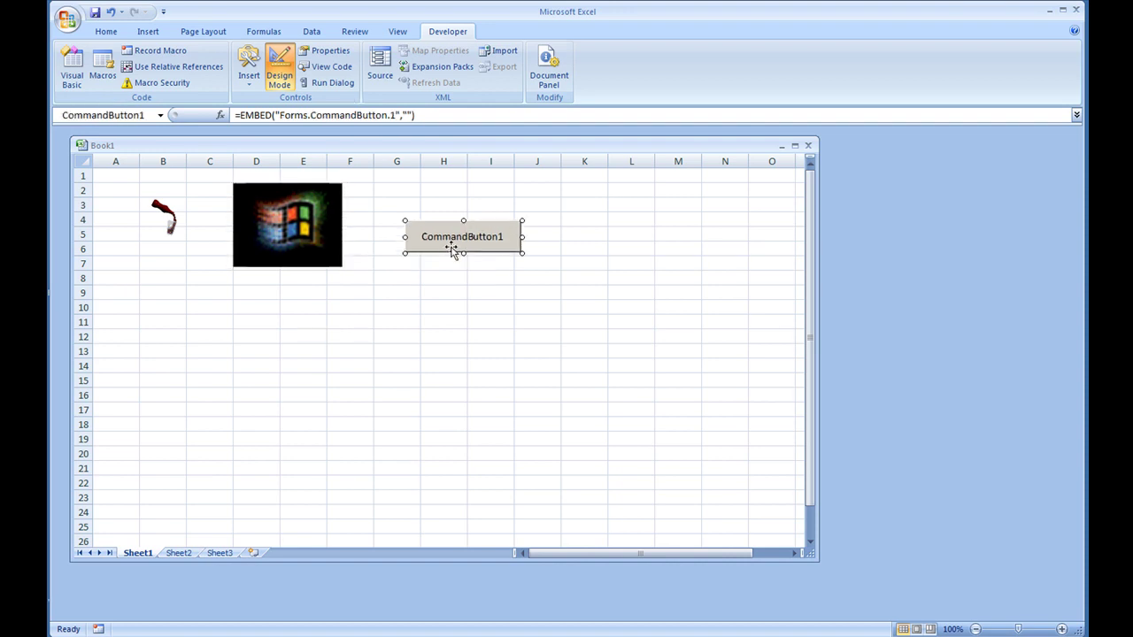
{"action": "left_click", "coordinate": [279, 71]}
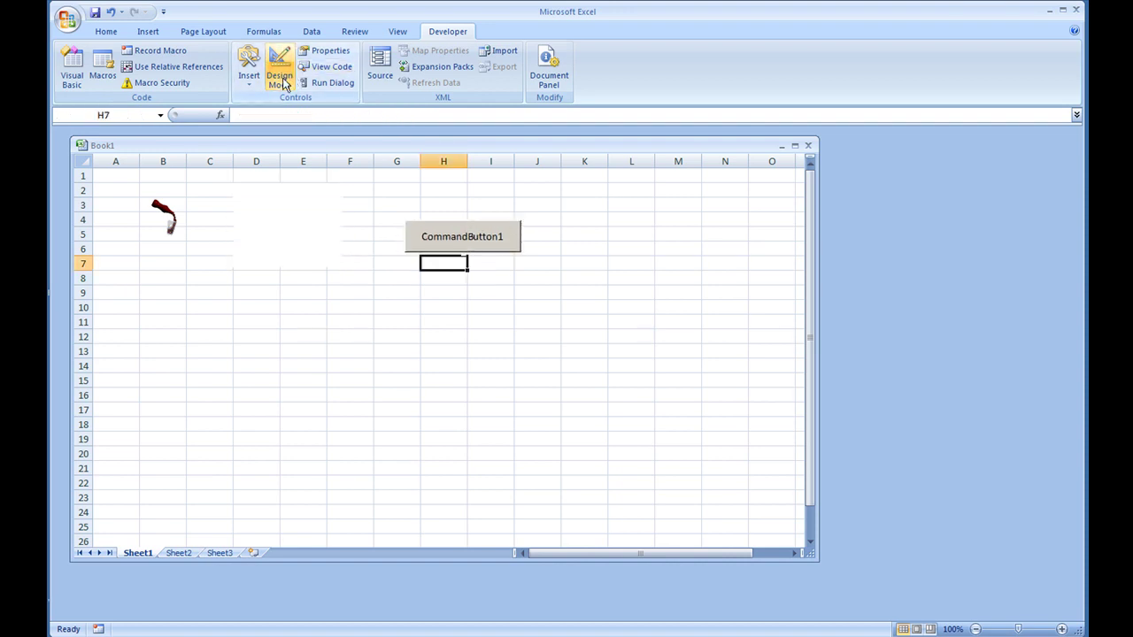
{"action": "left_click", "coordinate": [479, 240]}
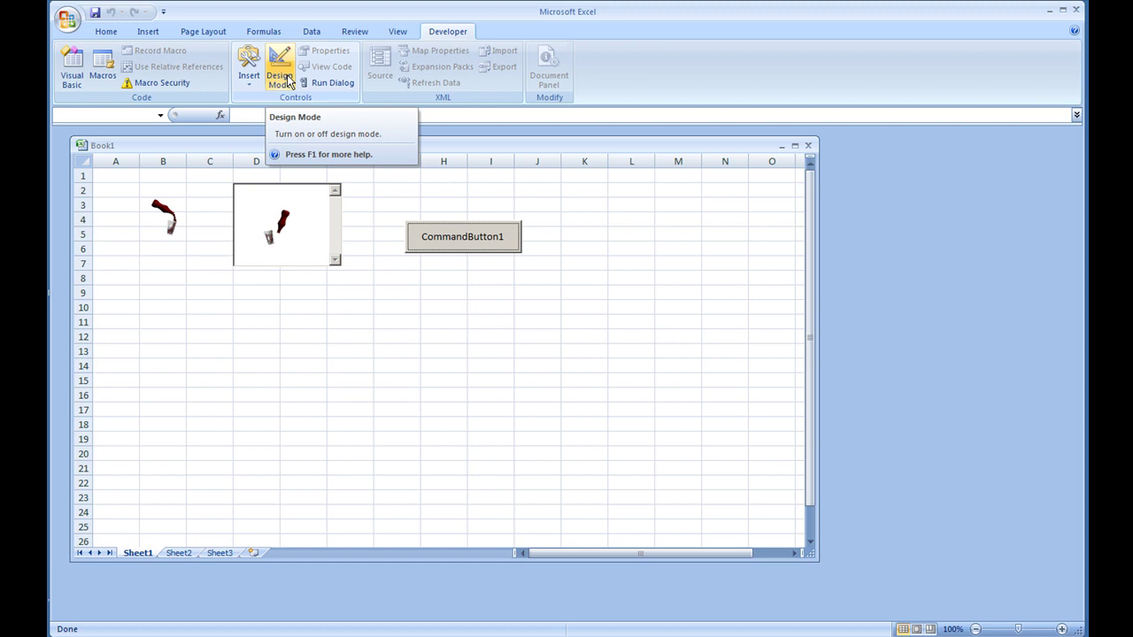
Turn Design Mode back on and open, review, then close WebBrowser1's Properties window.
{"action": "left_click", "coordinate": [280, 79]}
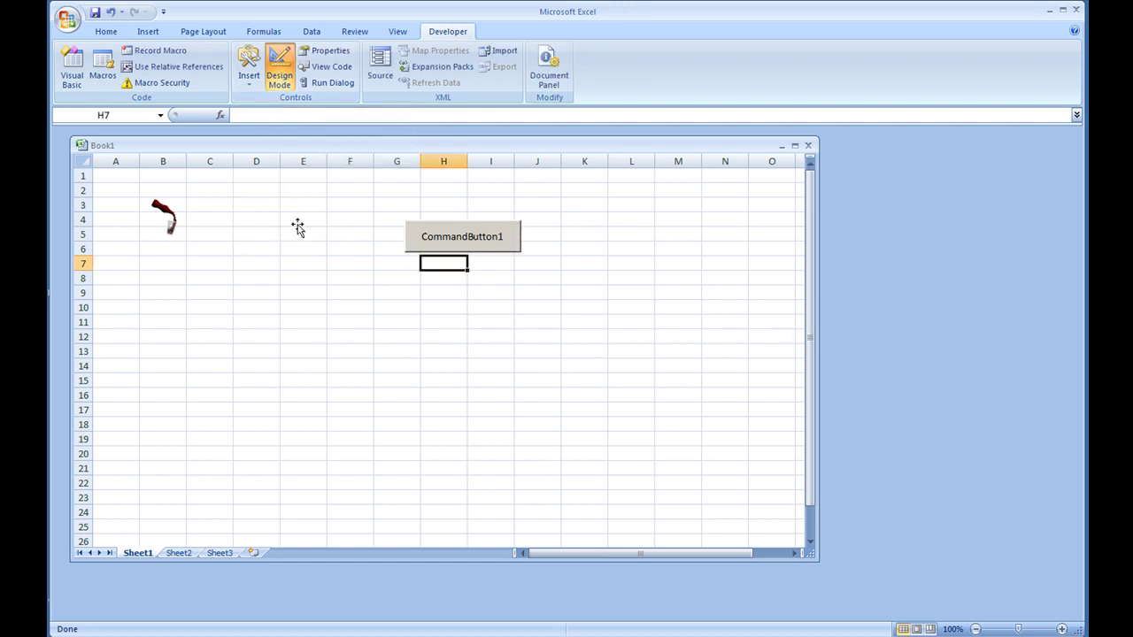
{"action": "left_click", "coordinate": [297, 227]}
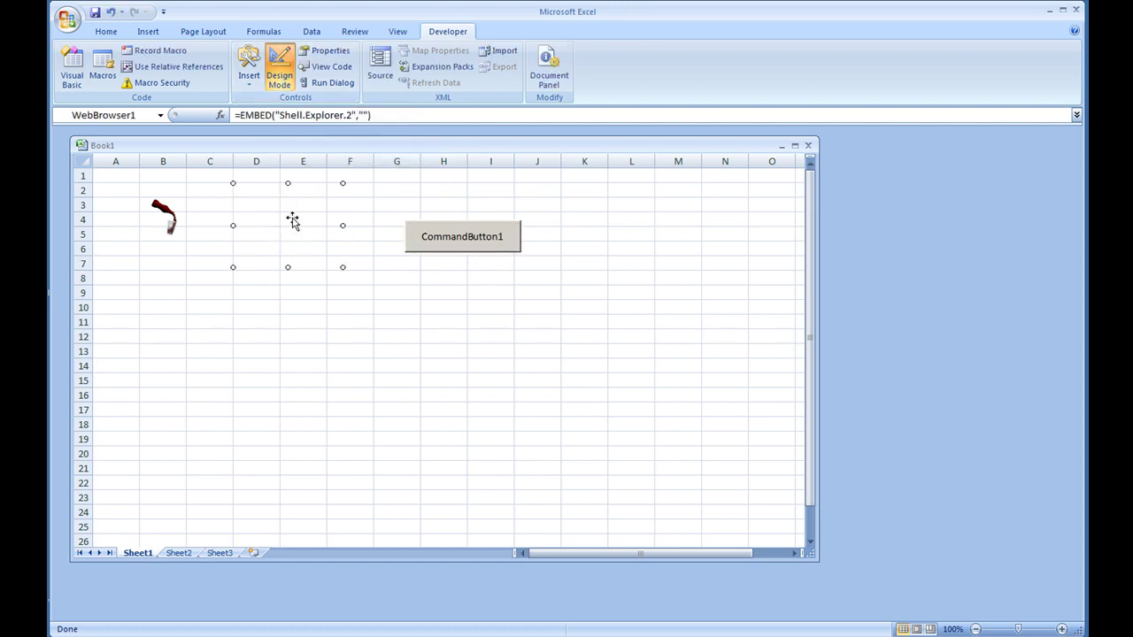
{"action": "right_click", "coordinate": [297, 221]}
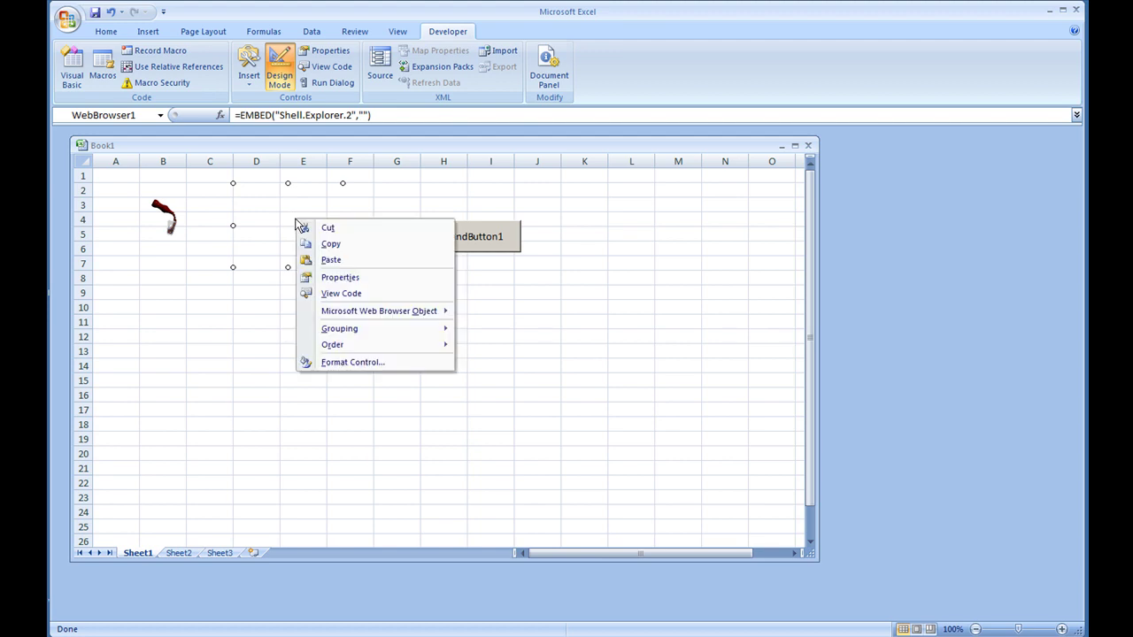
{"action": "left_click", "coordinate": [343, 277]}
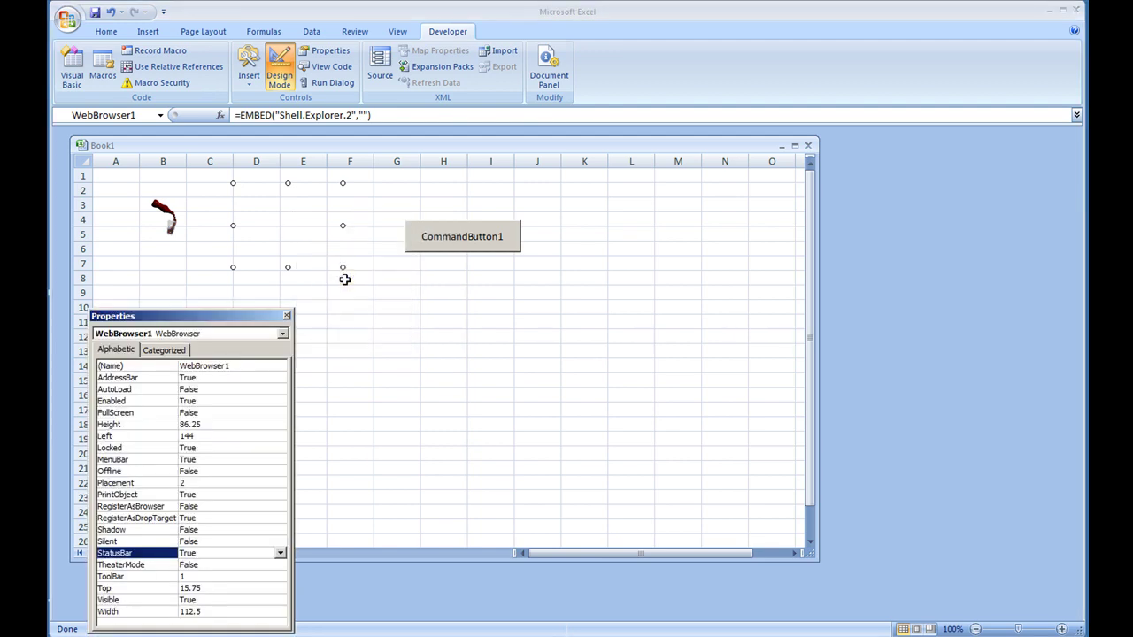
{"action": "left_click", "coordinate": [287, 316]}
Browse the Save As file types, cancel without saving, and turn Design Mode off.
{"action": "left_click", "coordinate": [336, 323]}
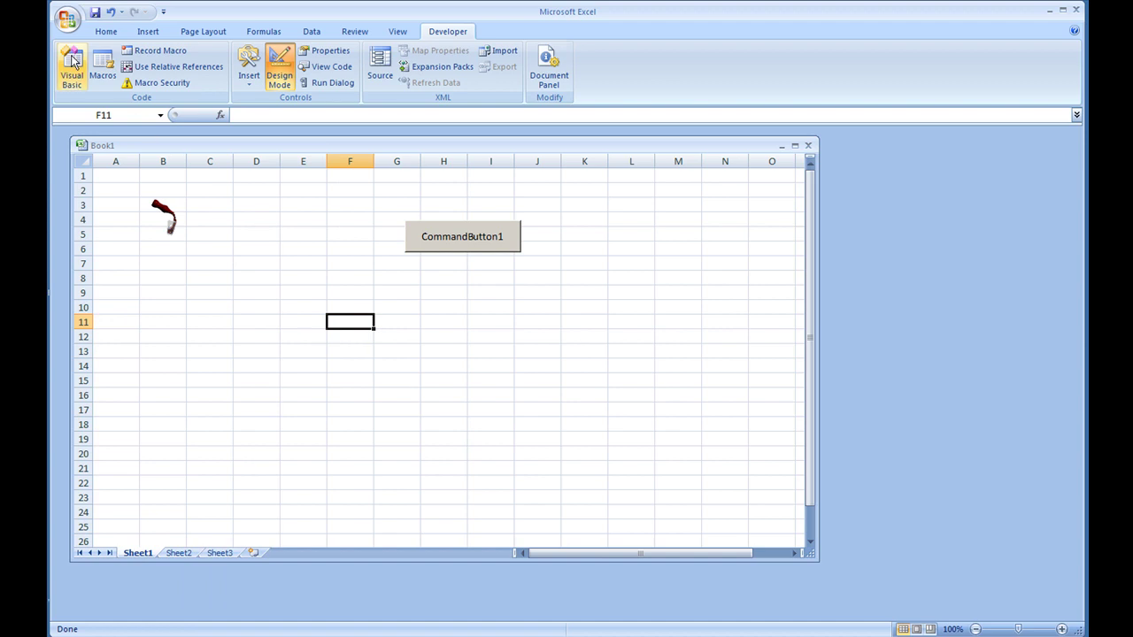
{"action": "left_click", "coordinate": [67, 19]}
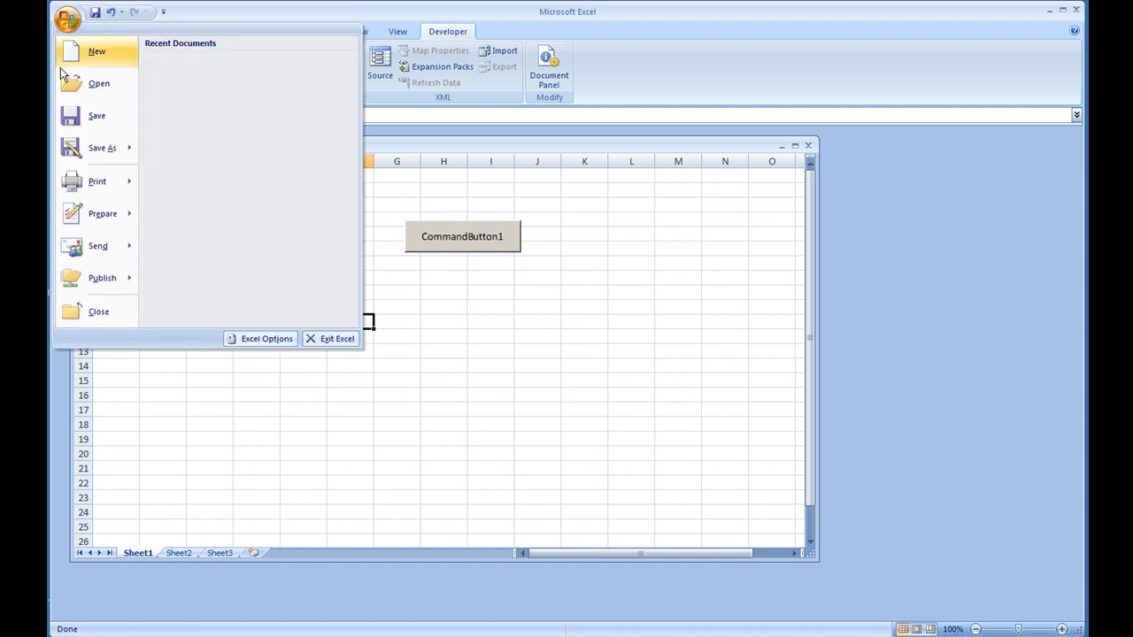
{"action": "left_click", "coordinate": [97, 148]}
{"action": "left_click", "coordinate": [245, 274]}
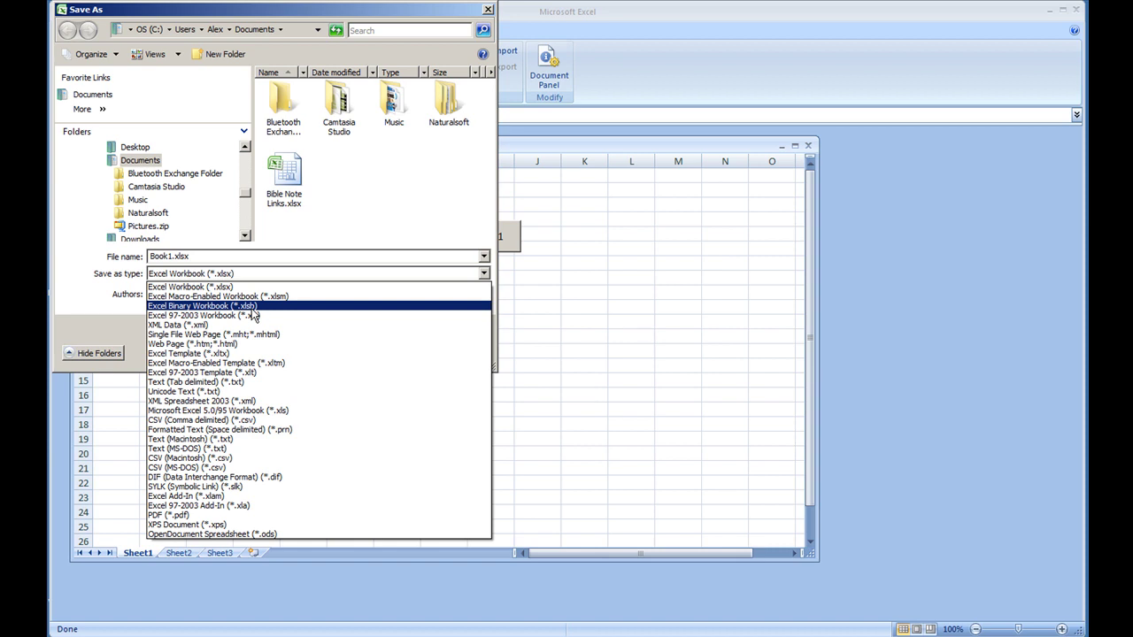
{"action": "left_click", "coordinate": [252, 308]}
{"action": "left_click", "coordinate": [466, 358]}
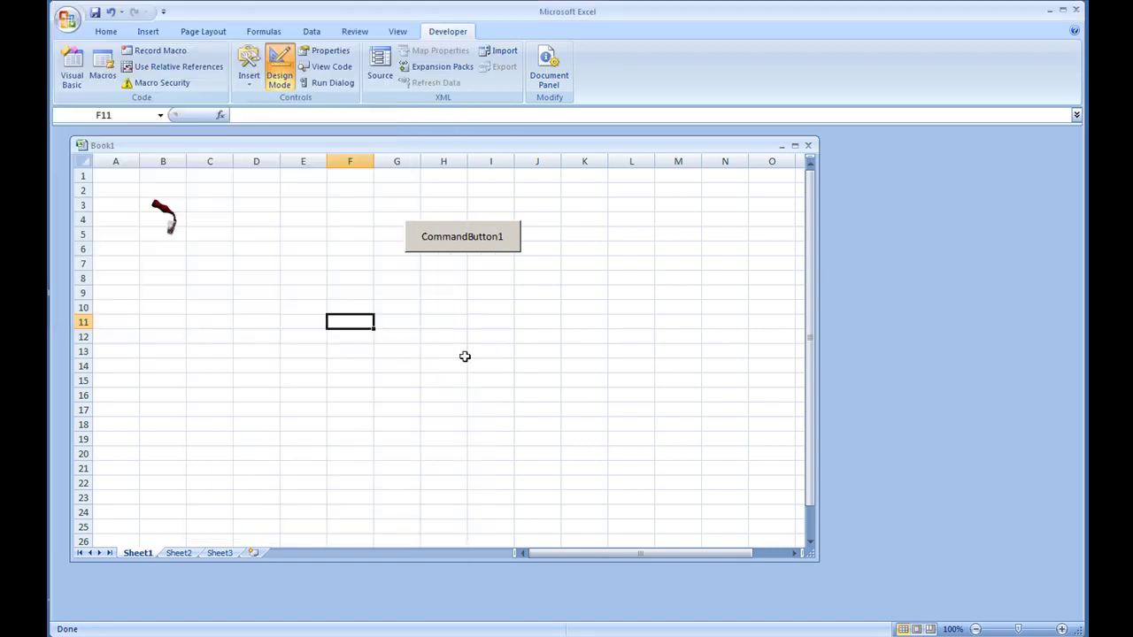
{"action": "left_click", "coordinate": [278, 70]}
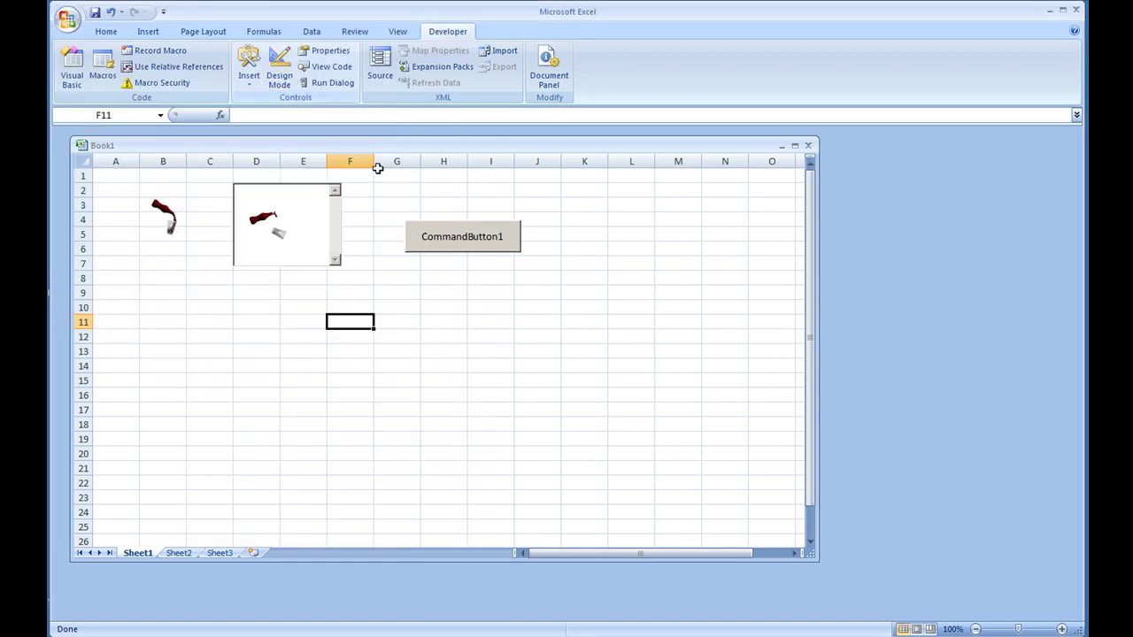